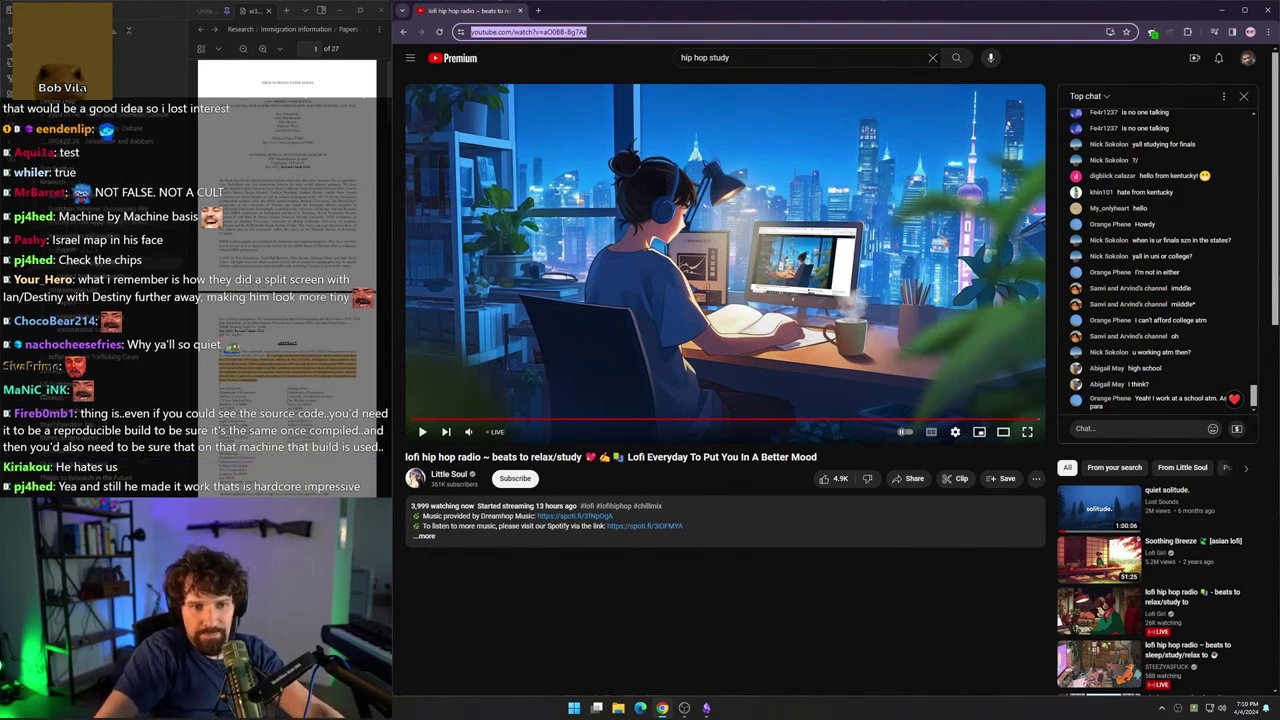
Open the pasted backyard video link in a new tab and close the lofi stream tab
{"action": "left_click", "coordinate": [538, 10]}
{"action": "type", "text": "https://www.youtube.com/watch?v=1fzG9DWEW6w"}
{"action": "key", "text": "Return"}
{"action": "key", "text": "ctrl+shift+Tab"}
{"action": "left_click", "coordinate": [520, 10]}
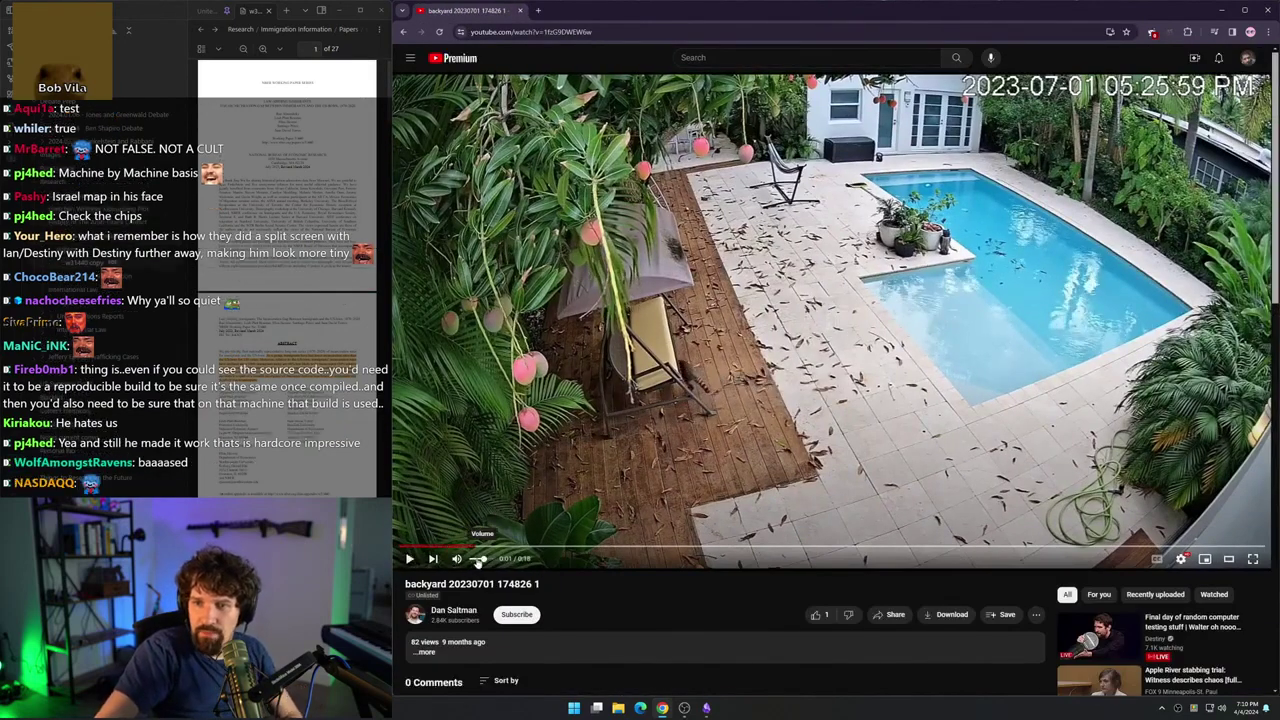
Restart the backyard clip from the beginning, then replay it from around 0:07 after it ends
{"action": "left_click", "coordinate": [410, 546]}
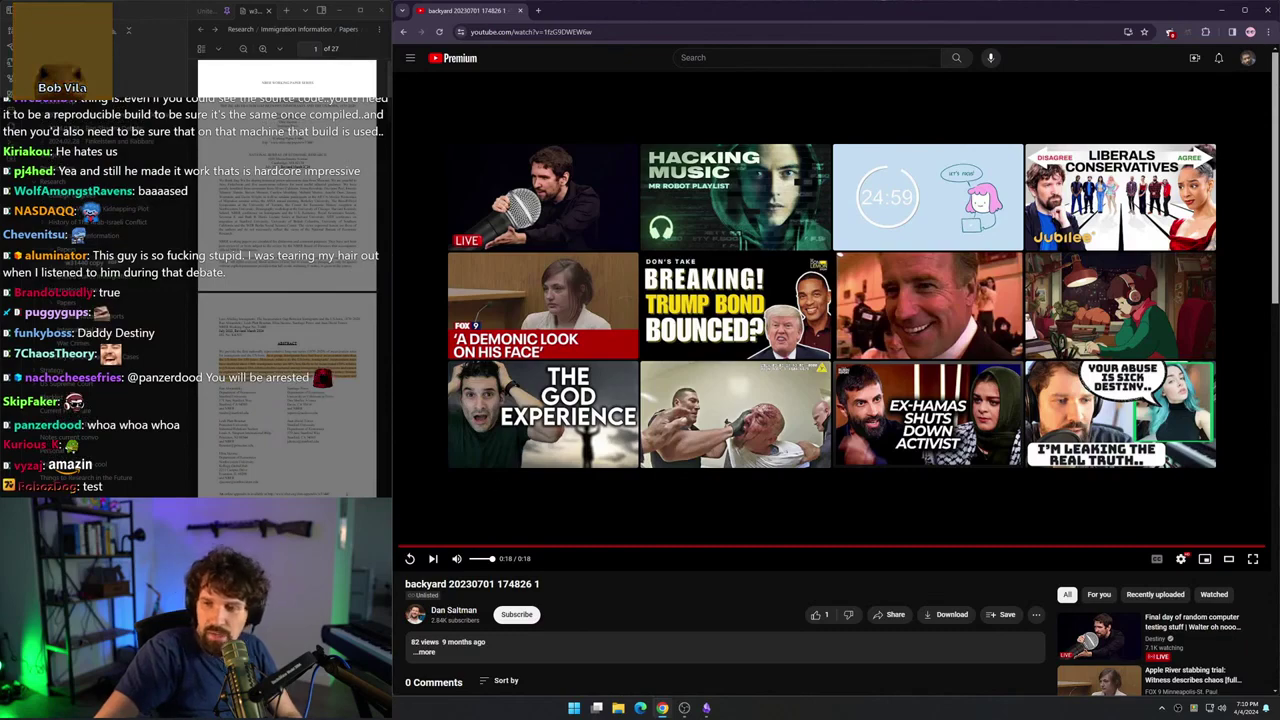
{"action": "left_click", "coordinate": [641, 546]}
{"action": "left_click", "coordinate": [746, 546]}
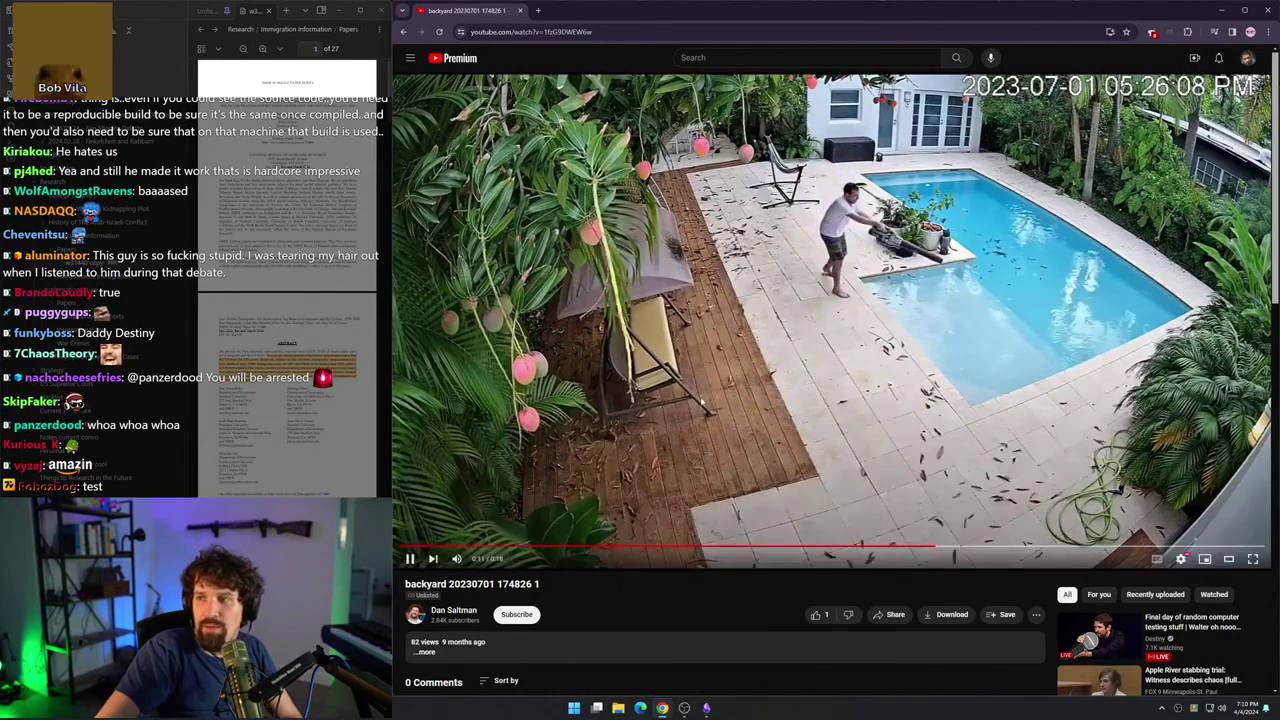
Close the Chrome window playing the backyard clip to reveal the desktop wallpaper
{"action": "key", "text": "ctrl+w"}
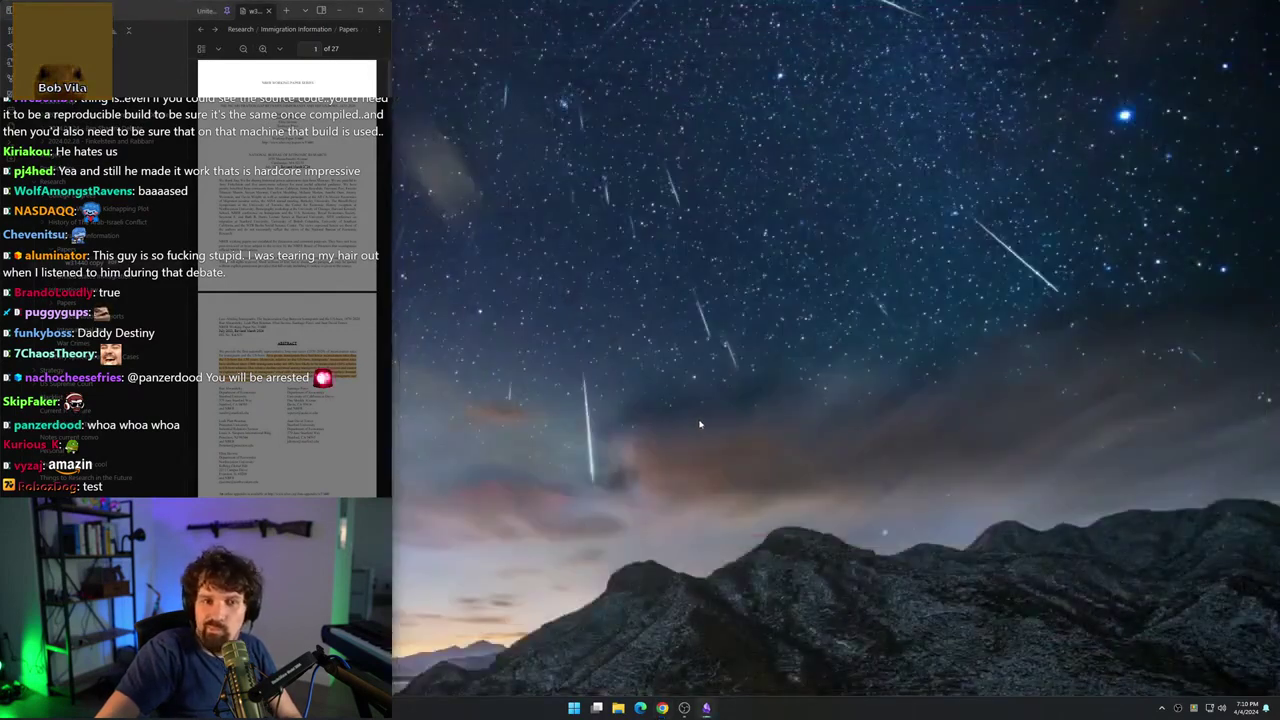